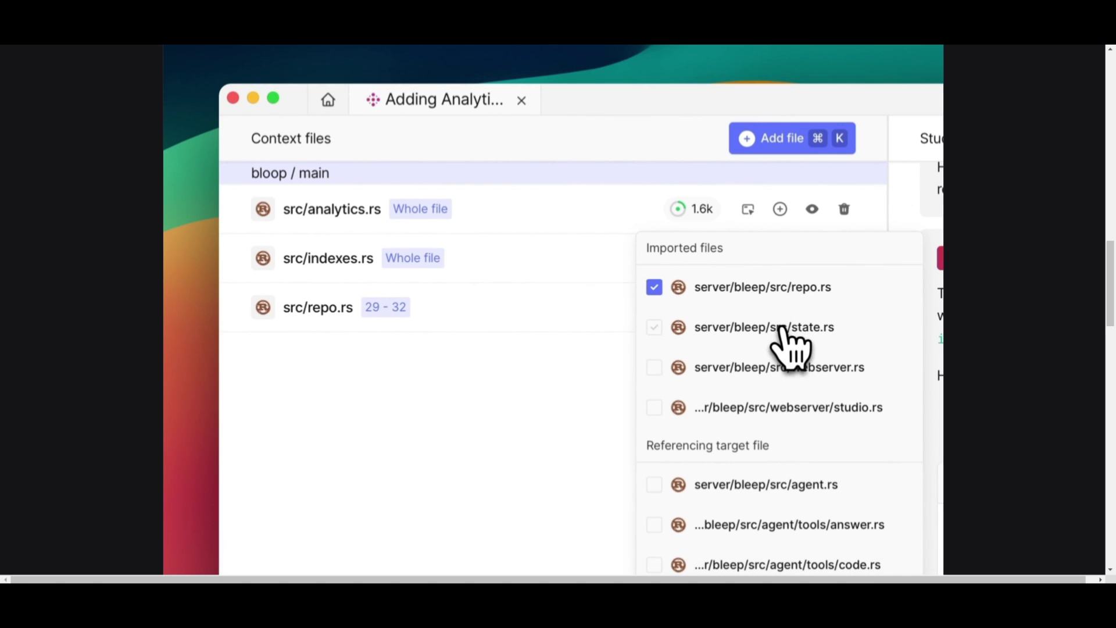
Tick server/bleep/src/state.rs, webserver.rs and webserver/studio.rs in Imported files as context
left_click(786, 370)
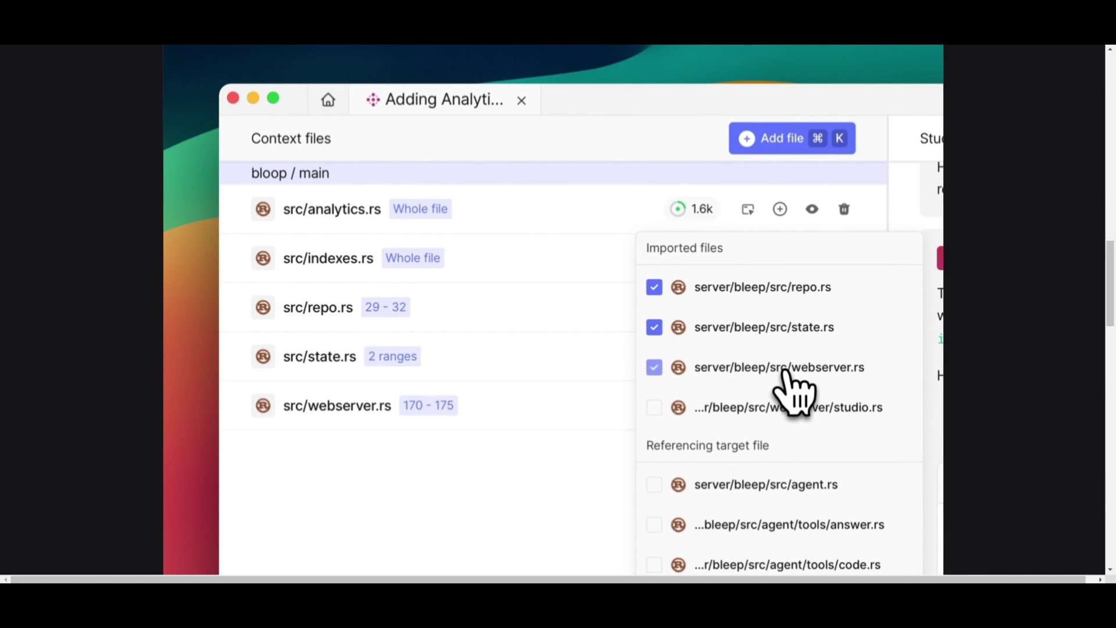
left_click(830, 407)
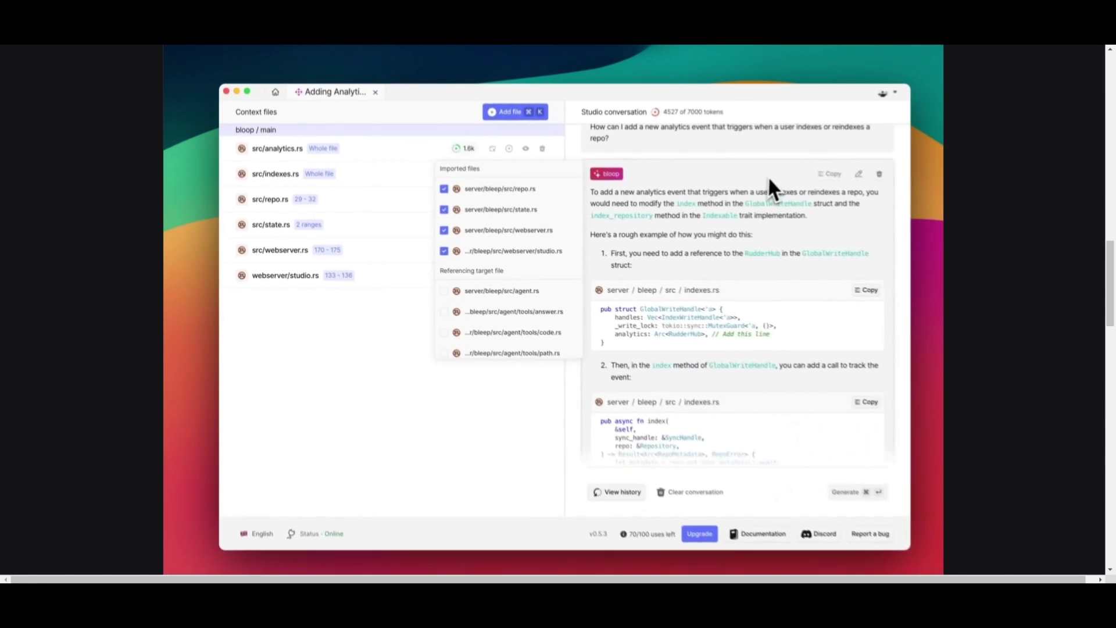
Retry the analytics-event question and generate a fresh answer with Cmd+Enter
scroll(941, 201, "up", 2)
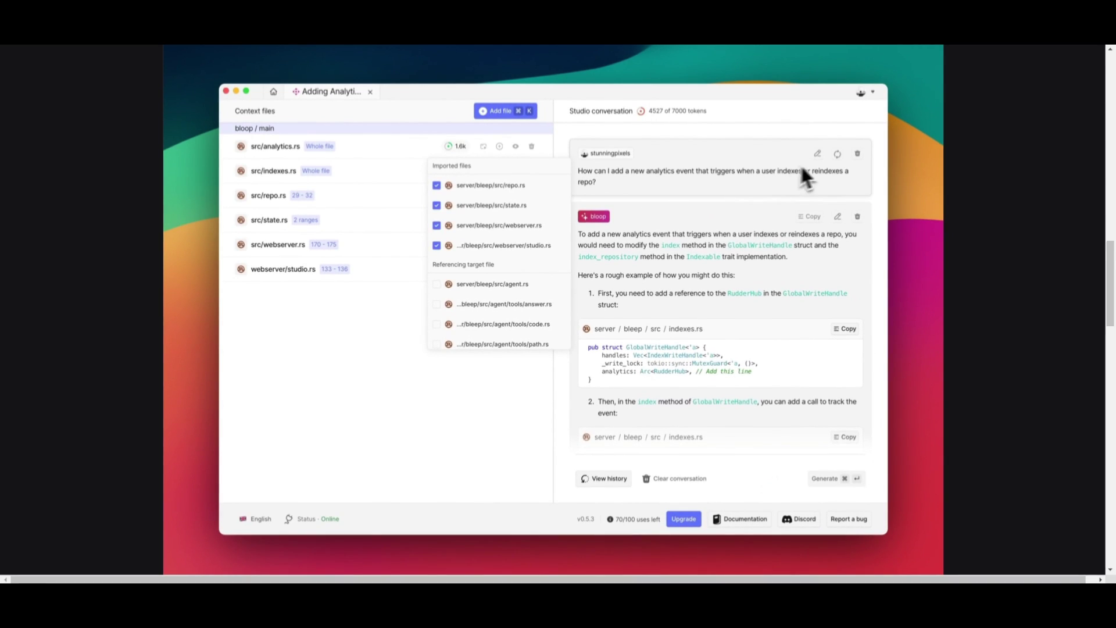
left_click(837, 154)
key("super+Return")
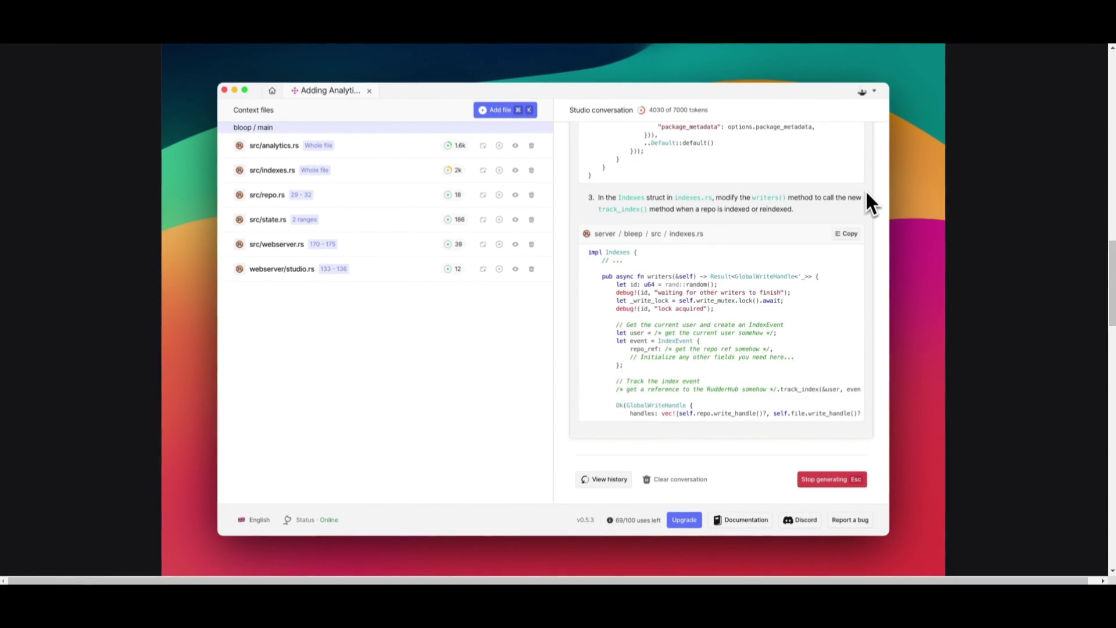
scroll(867, 192, "up", 15)
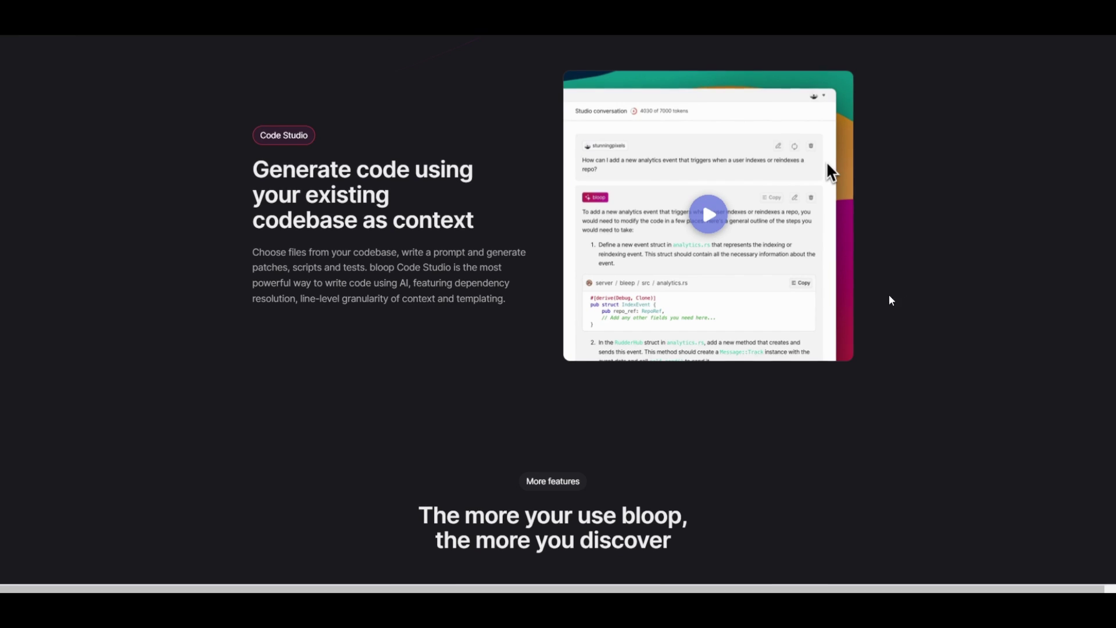
Review the bloop features and pricing, then choose Download under the Free Individual plan
scroll(644, 256, "down", 2)
scroll(576, 262, "up", 1)
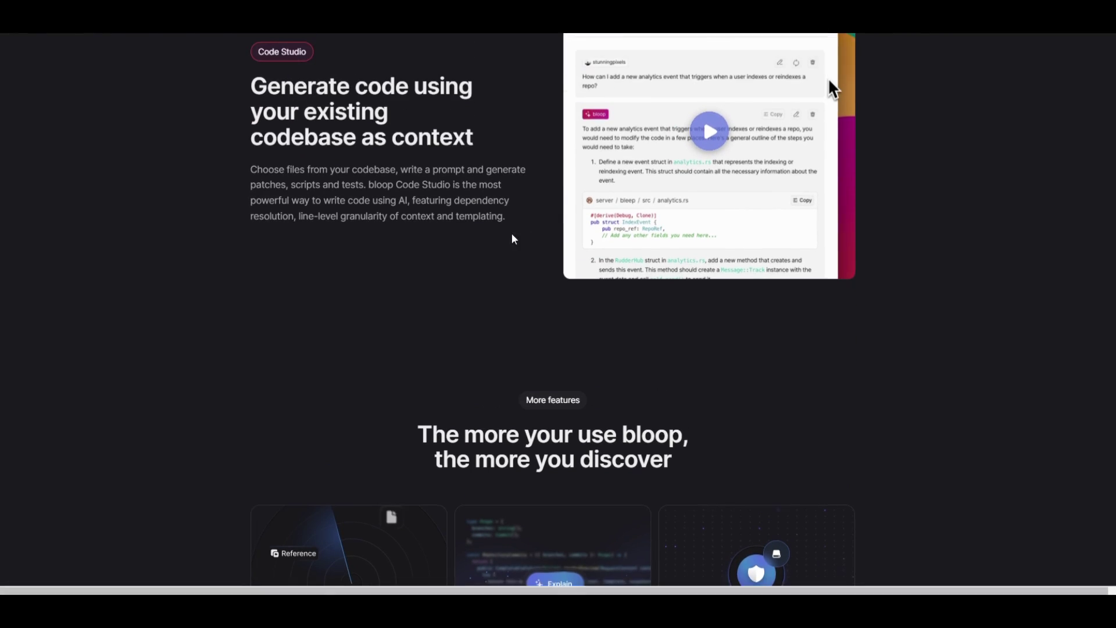
scroll(518, 236, "down", 6)
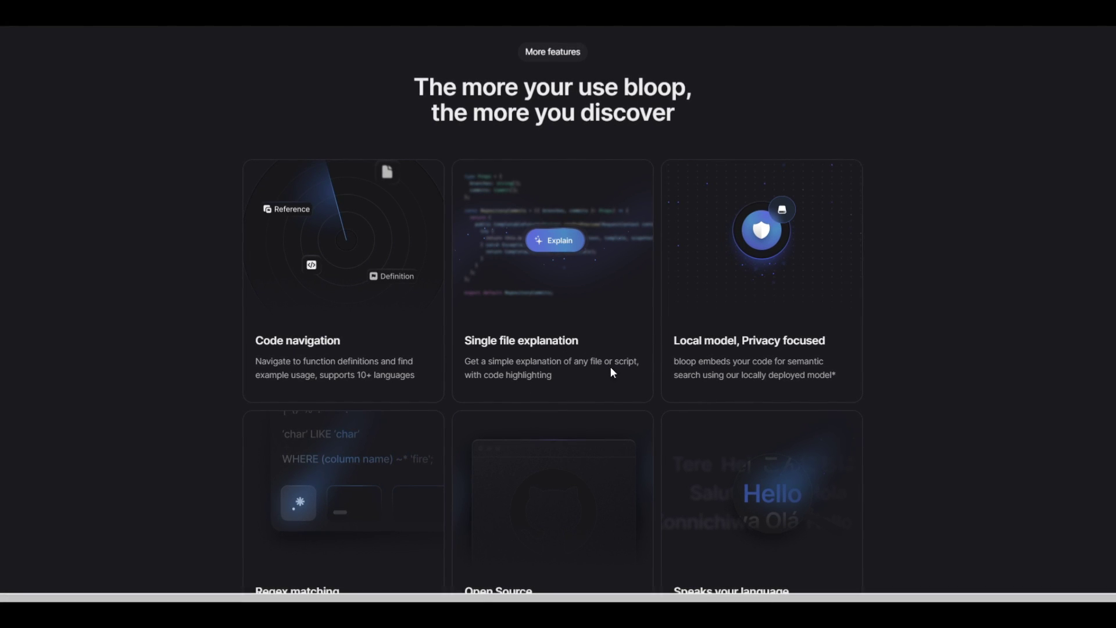
scroll(747, 347, "down", 3)
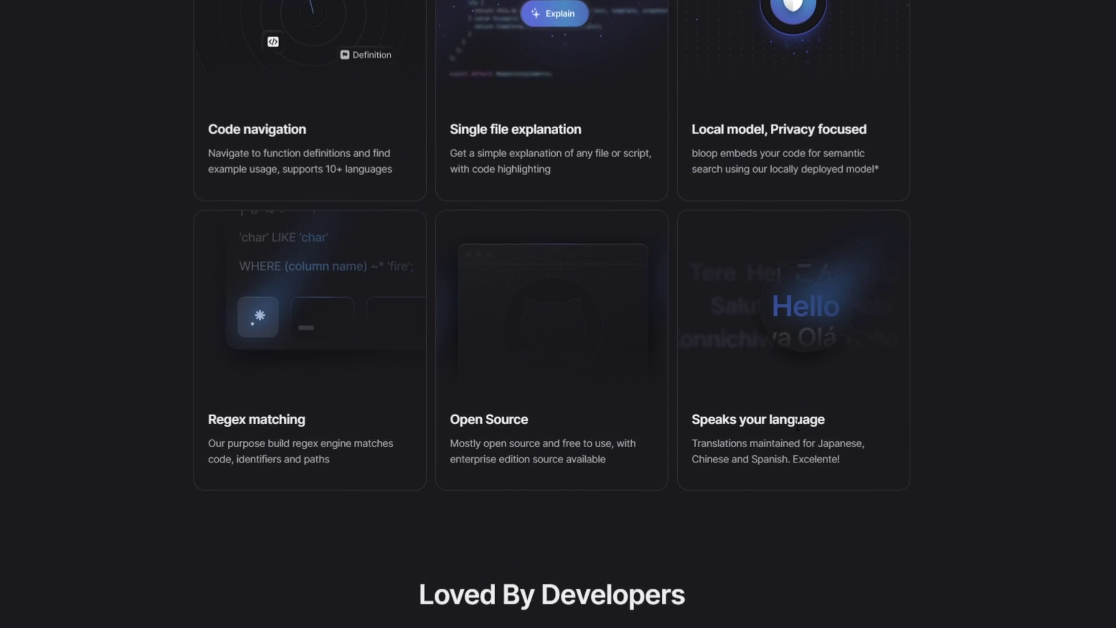
scroll(615, 331, "down", 15)
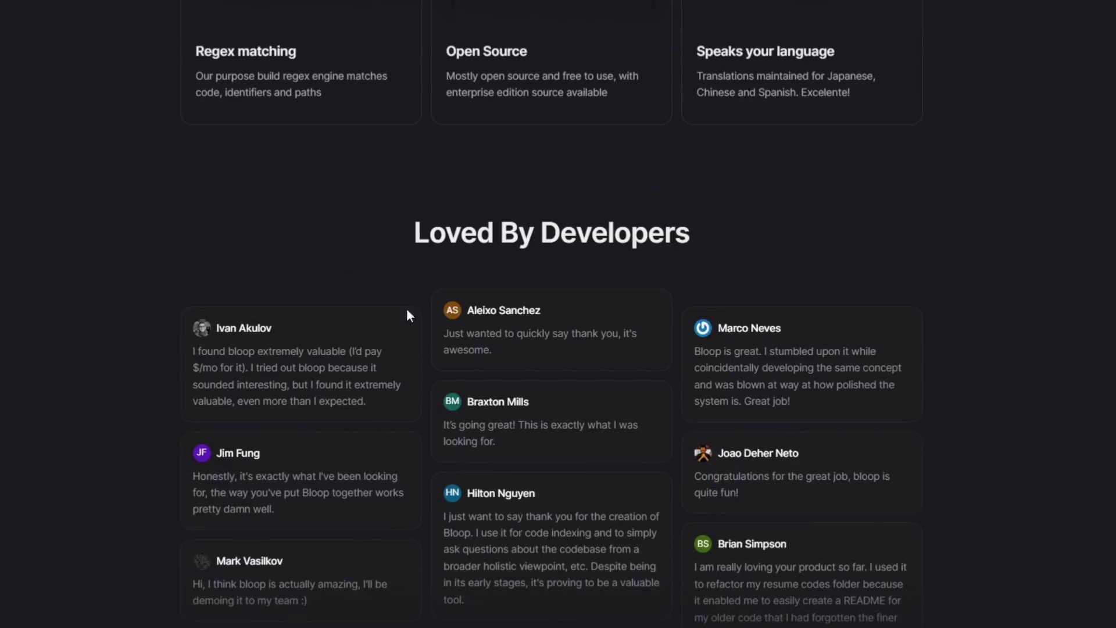
scroll(1072, 349, "up", 20)
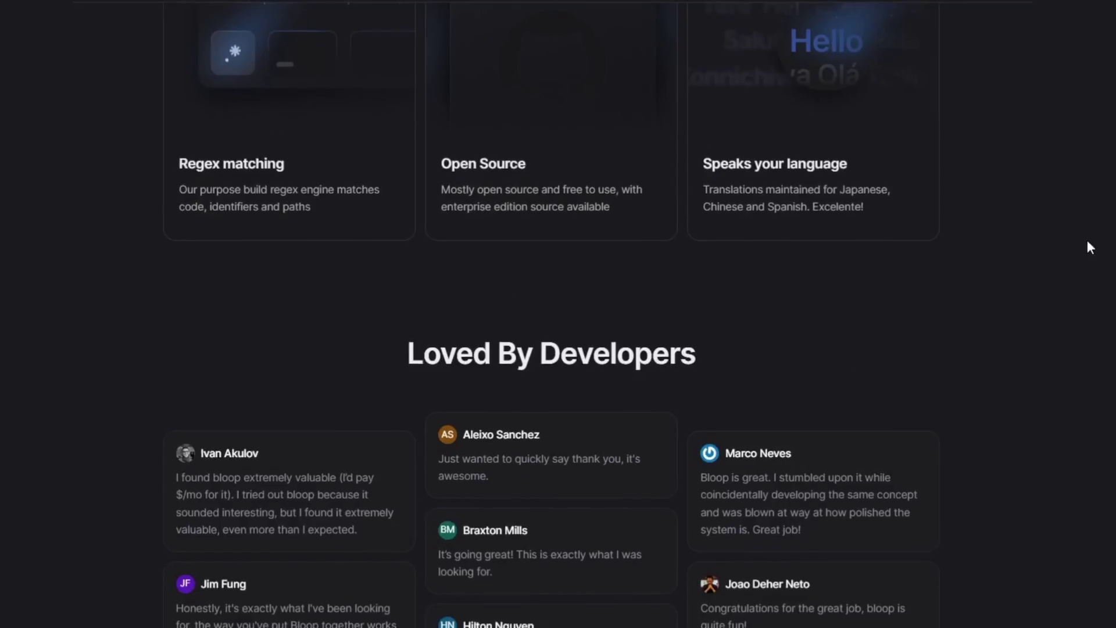
scroll(464, 453, "up", 10)
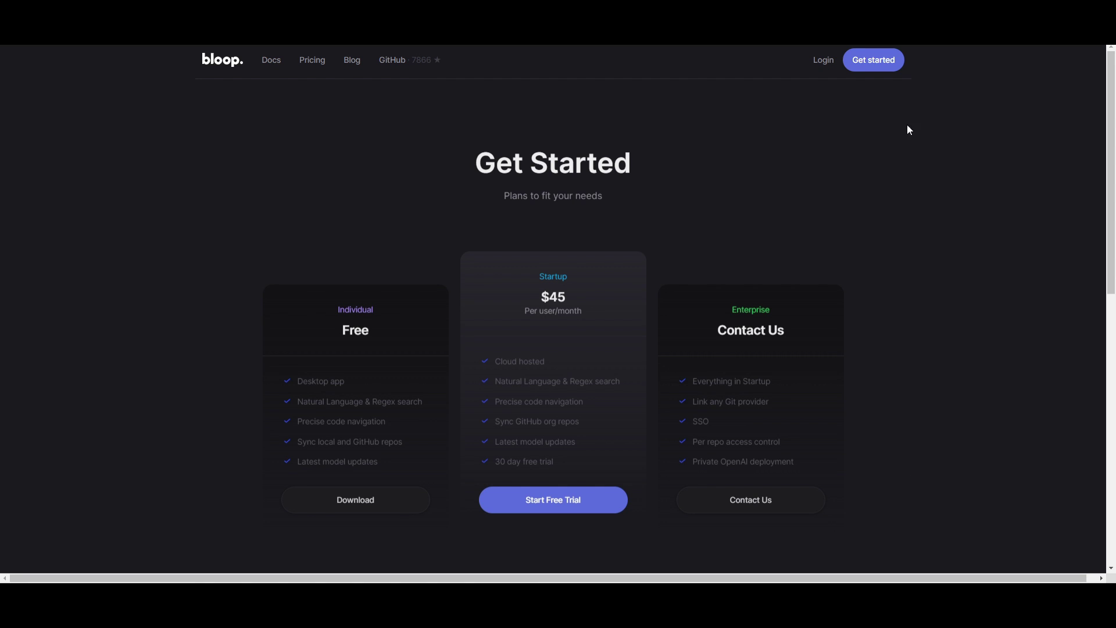
scroll(428, 188, "down", 2)
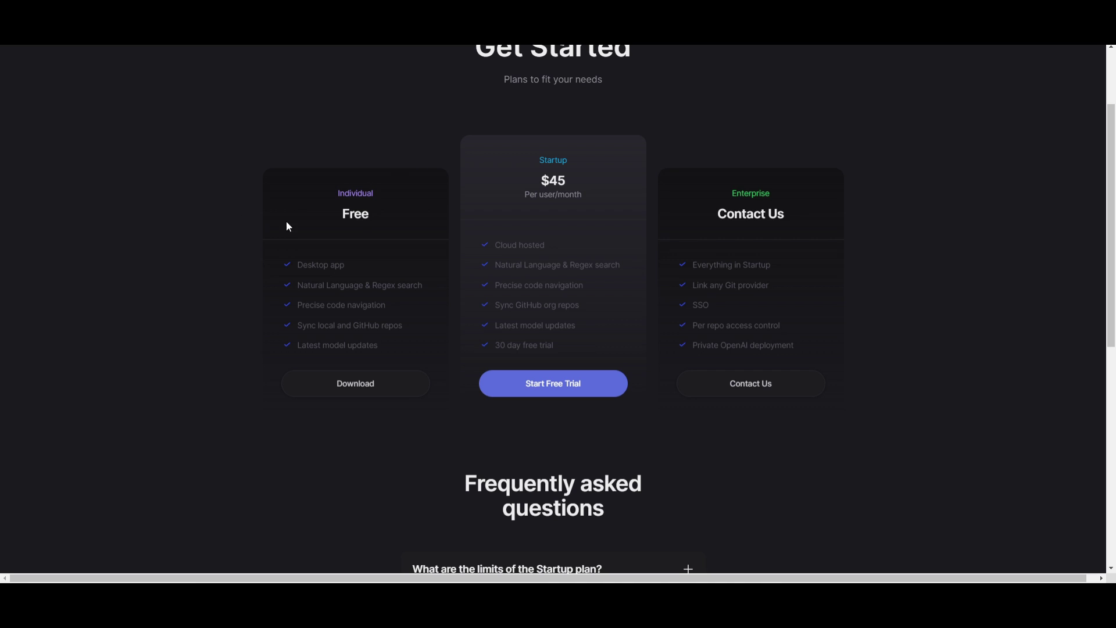
left_click(363, 384)
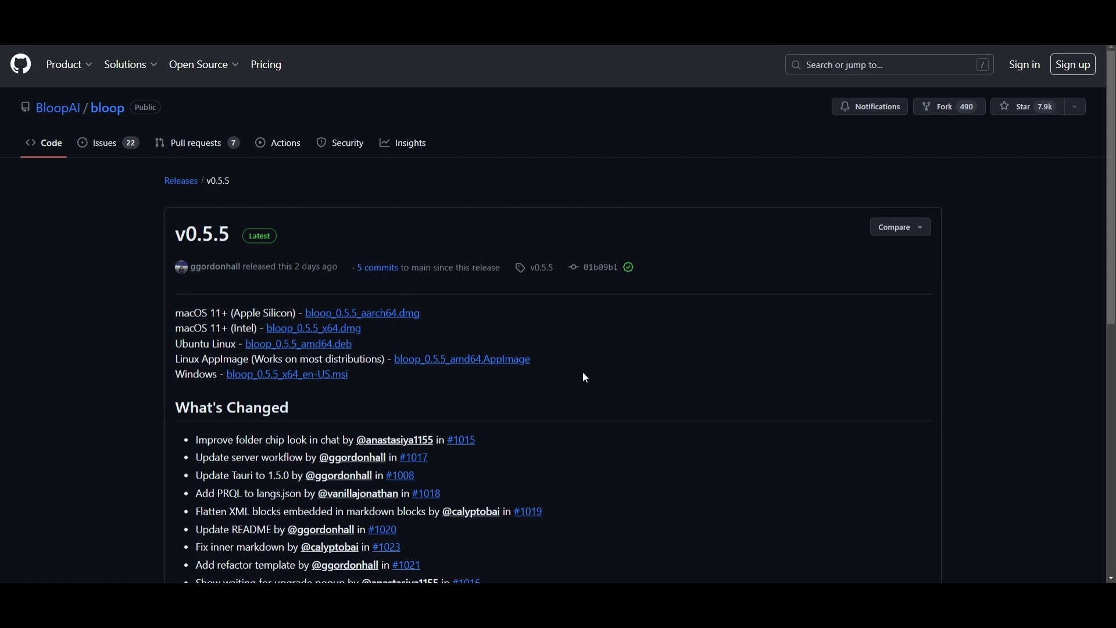
Download the Windows installer bloop_0.5.5_x64_en-US.msi from the v0.5.5 release
scroll(825, 212, "down", 5)
scroll(519, 292, "up", 3)
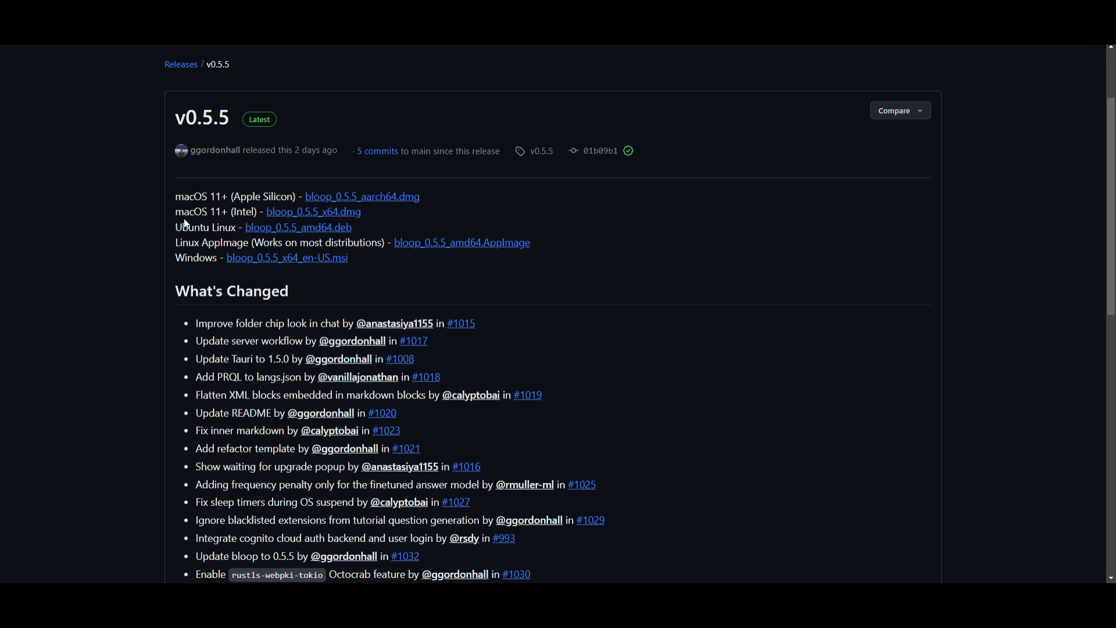
left_click(287, 266)
Exit fullscreen and drag the downloaded msi from Chrome's downloads onto the desktop
key("F11")
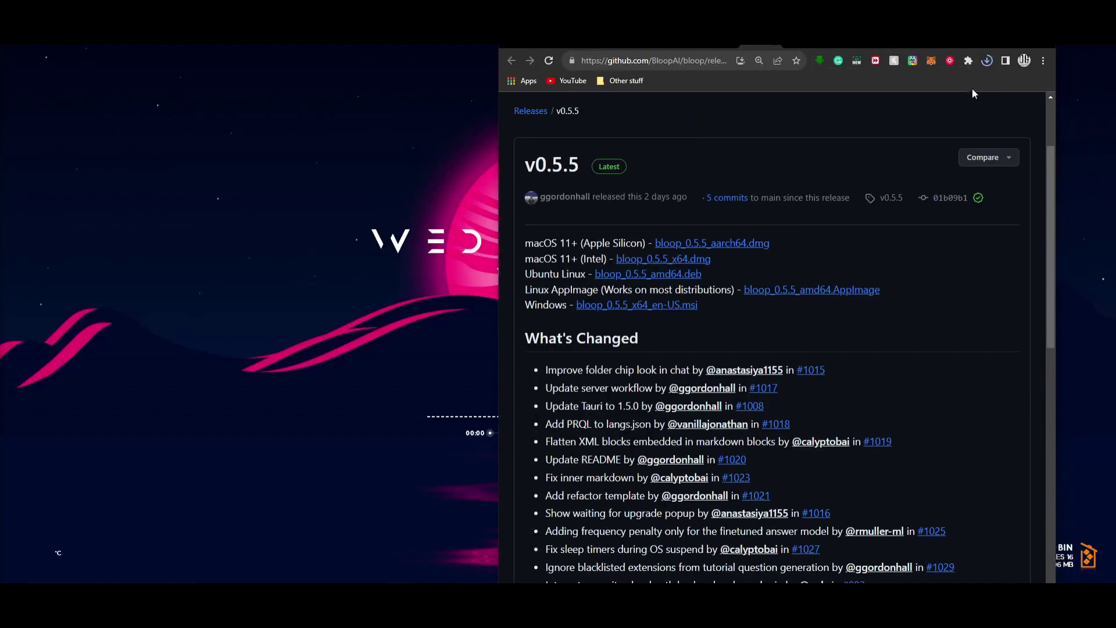
left_click(988, 61)
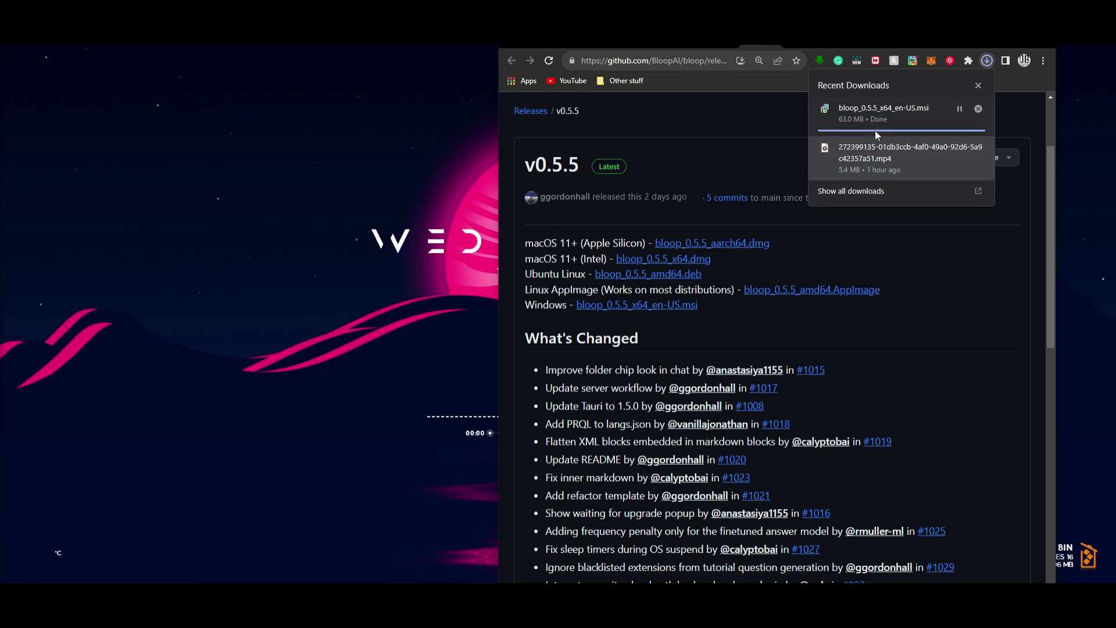
left_click_drag(876, 116, 197, 137)
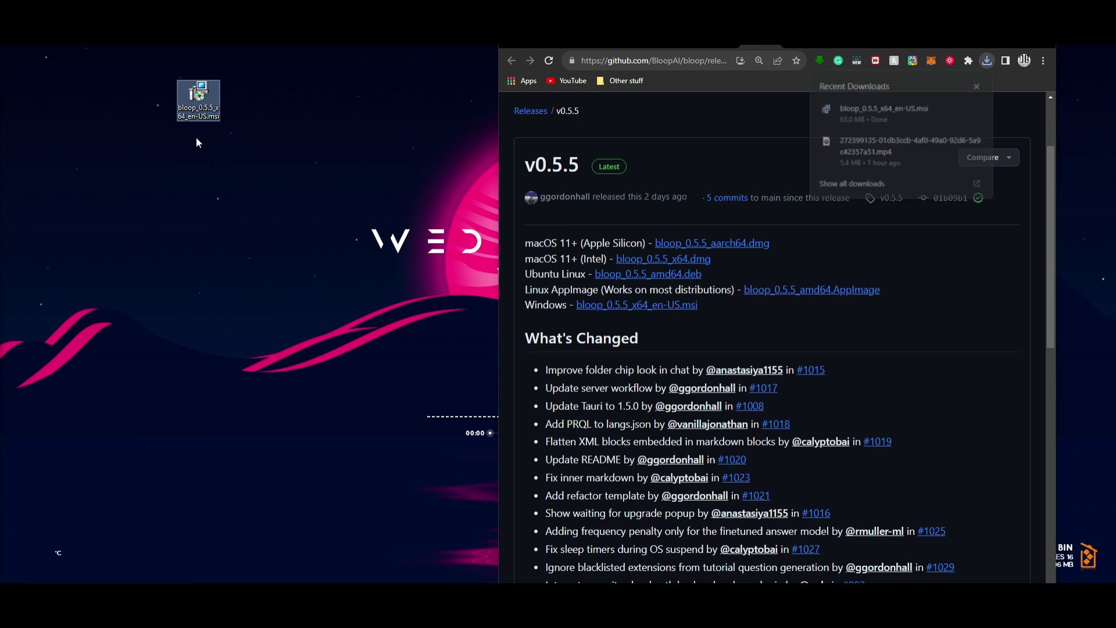
Run the bloop msi and install it to the default C:\Program Files\bloop\ folder
double_click(197, 93)
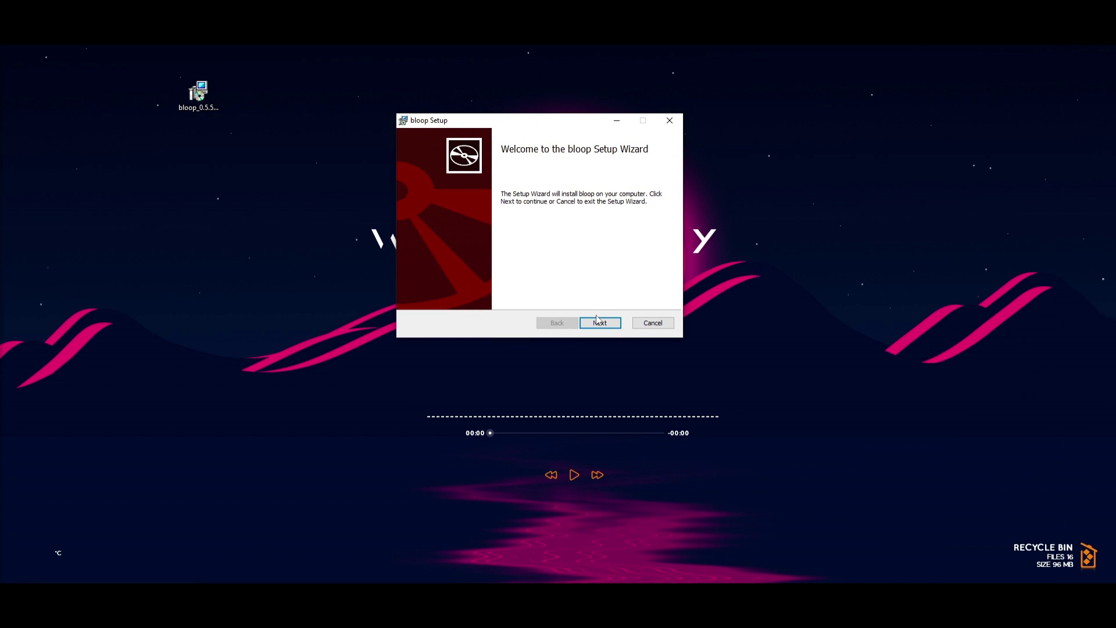
left_click(599, 323)
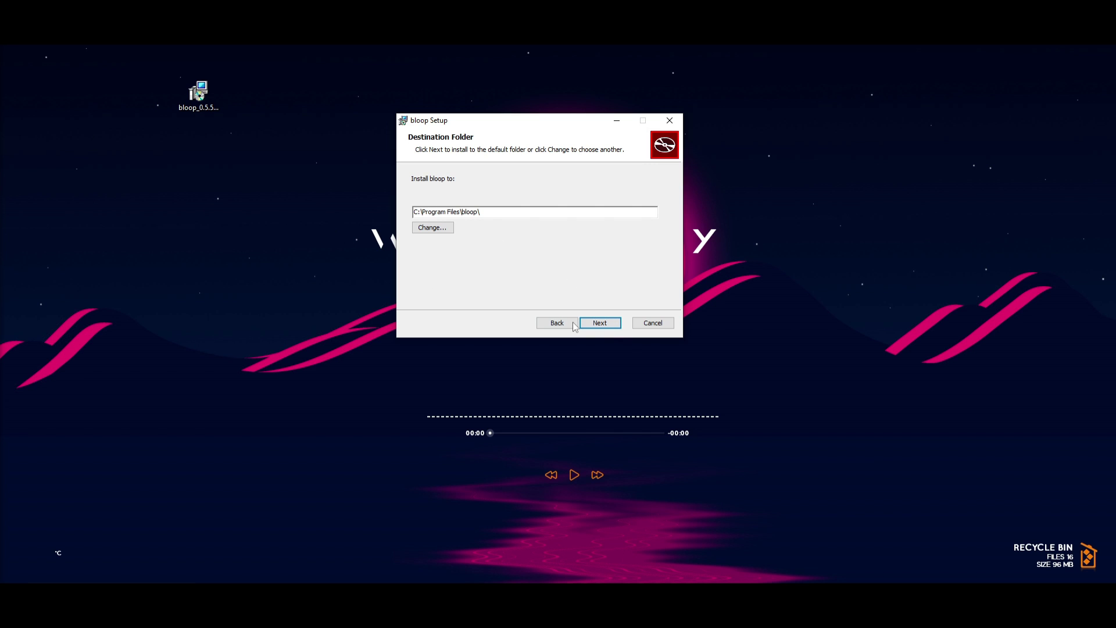
left_click(601, 324)
left_click(609, 323)
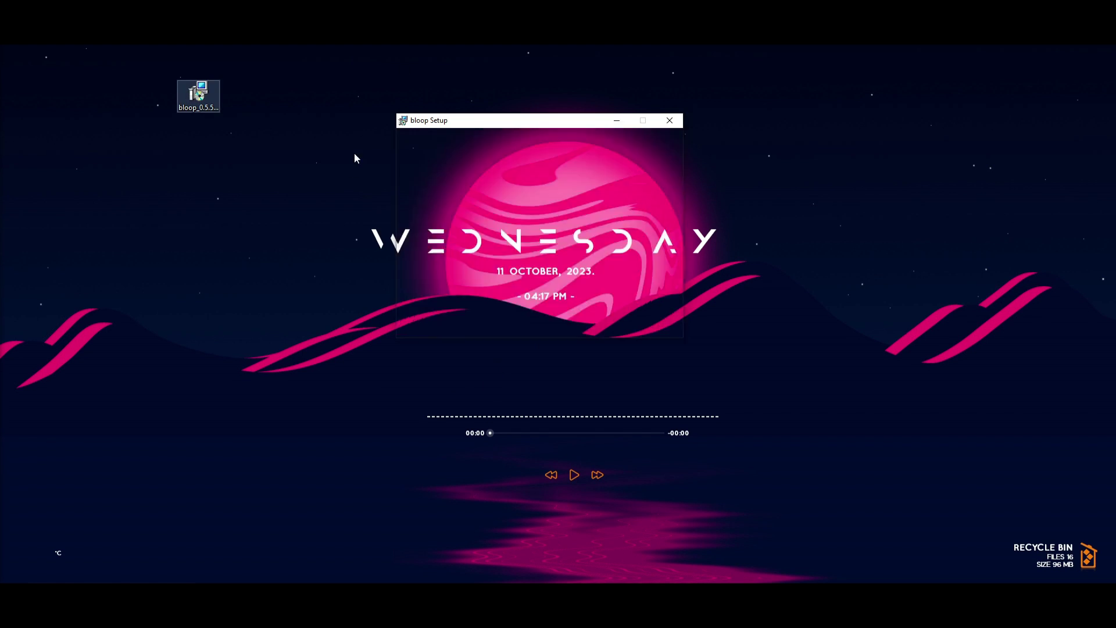
left_click(599, 323)
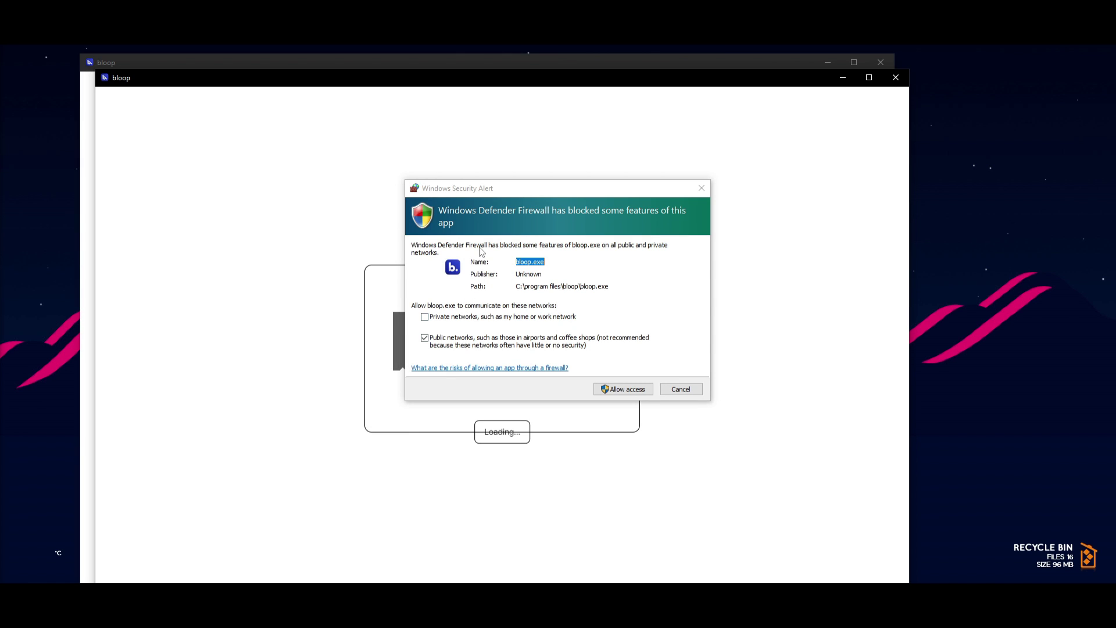
Allow bloop through the firewall, close the duplicate bloop window, and dismiss the welcome message
left_click(619, 378)
left_click(621, 392)
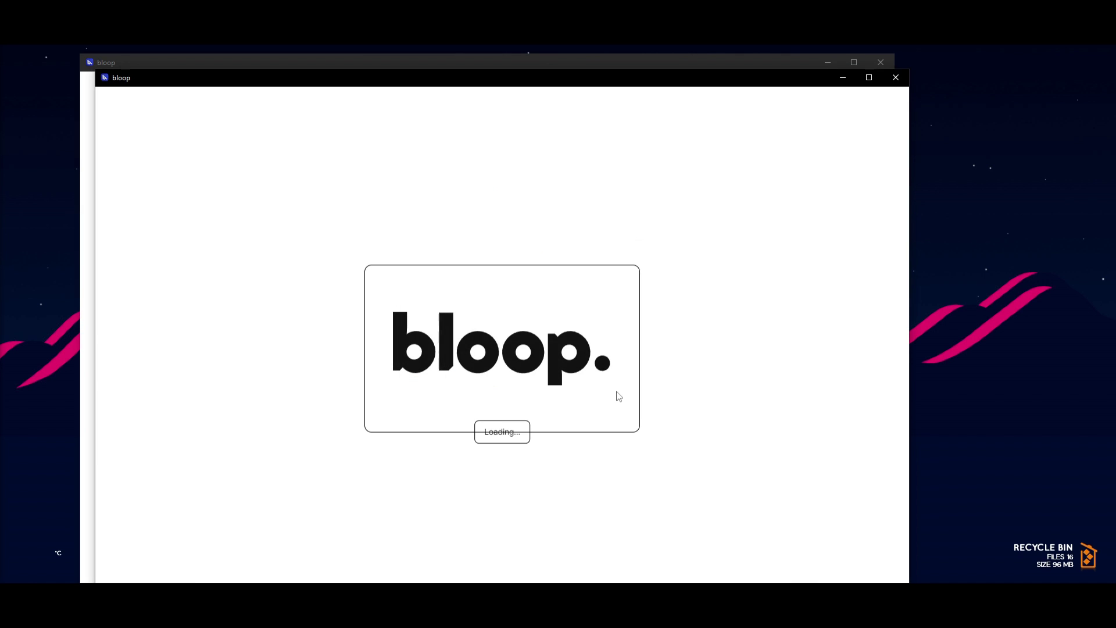
left_click_drag(505, 82, 576, 46)
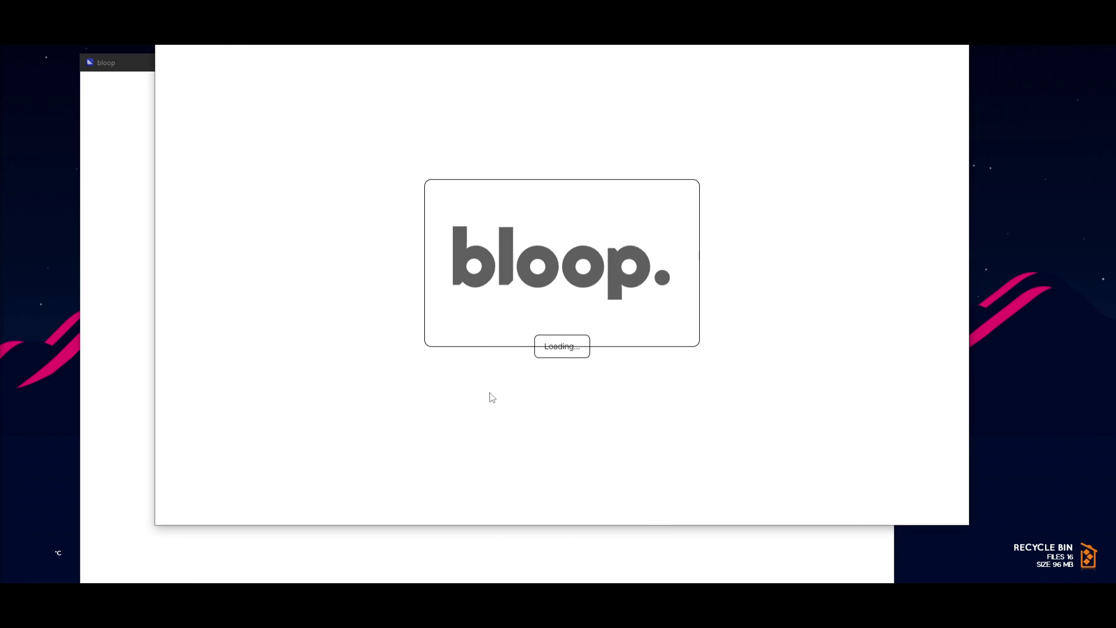
left_click(145, 132)
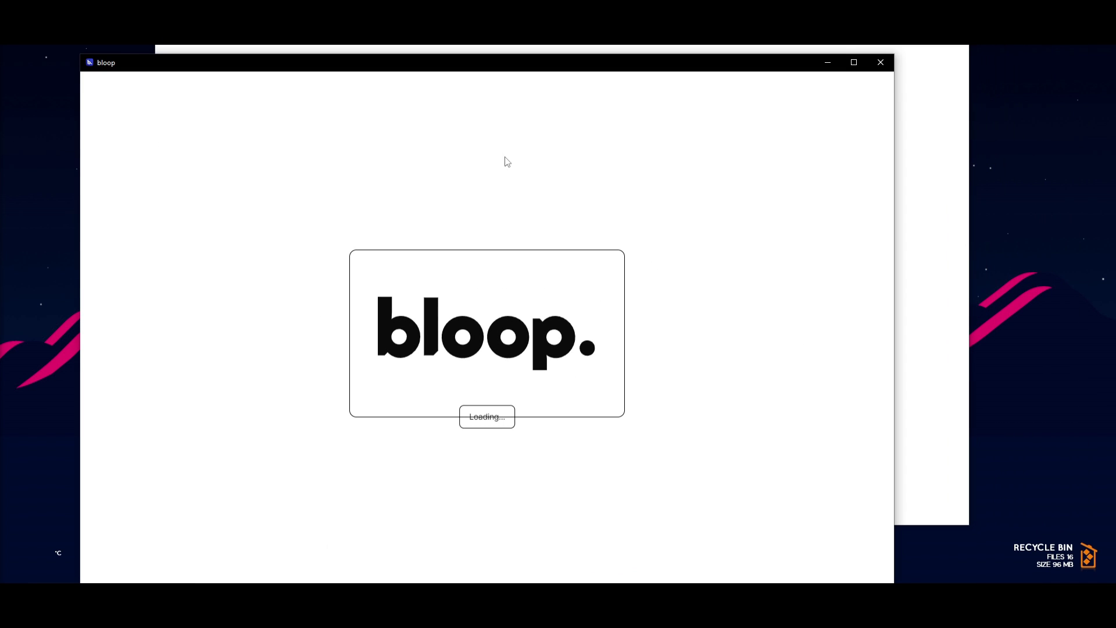
left_click(880, 62)
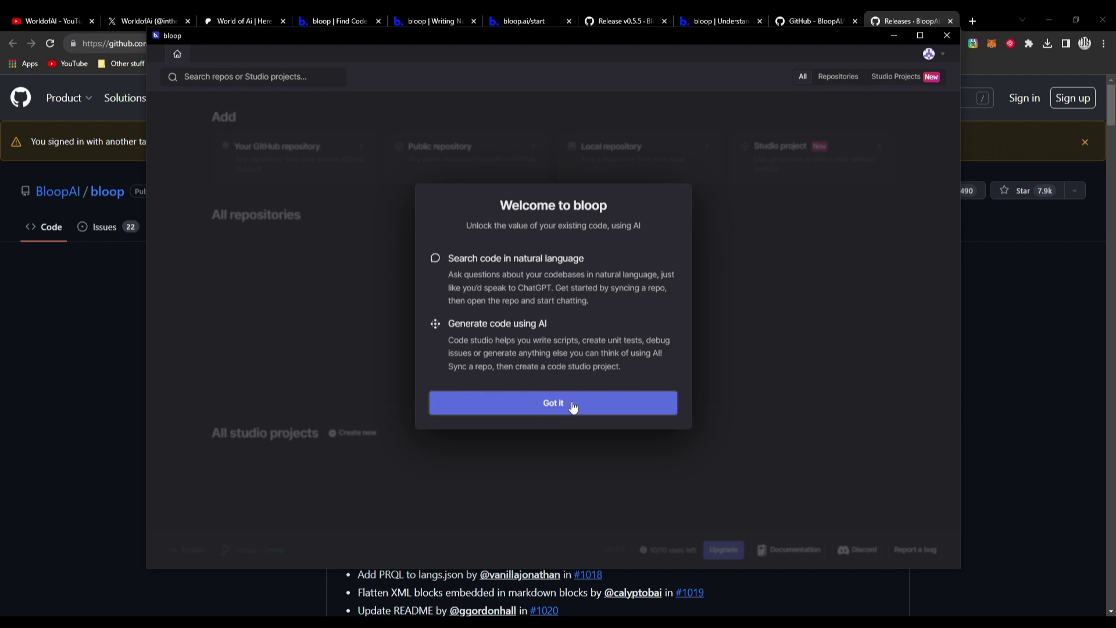
left_click(598, 404)
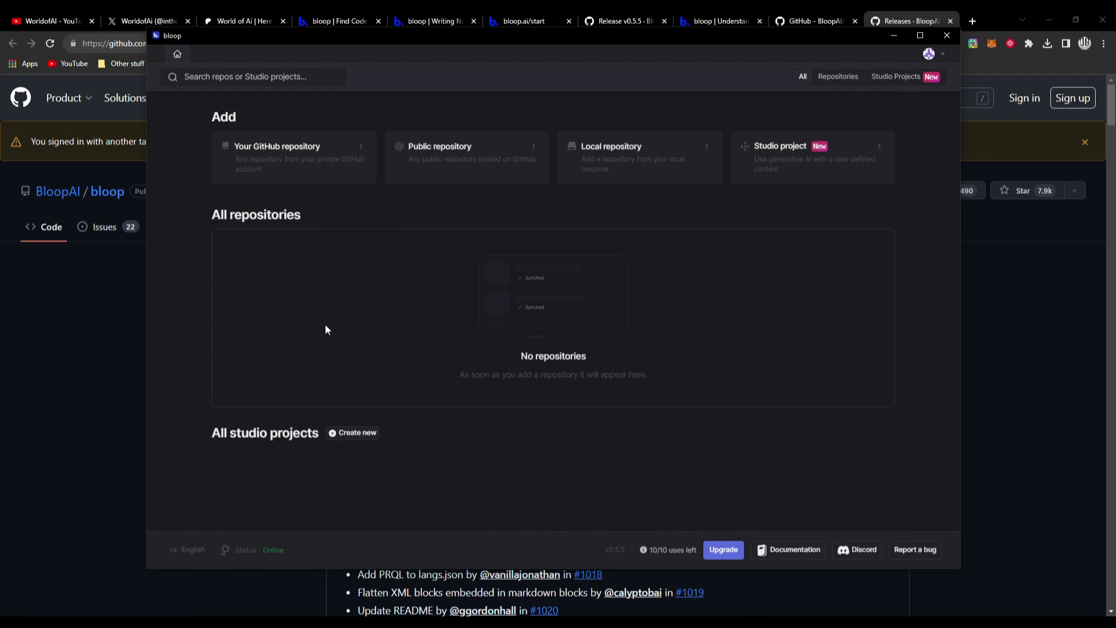